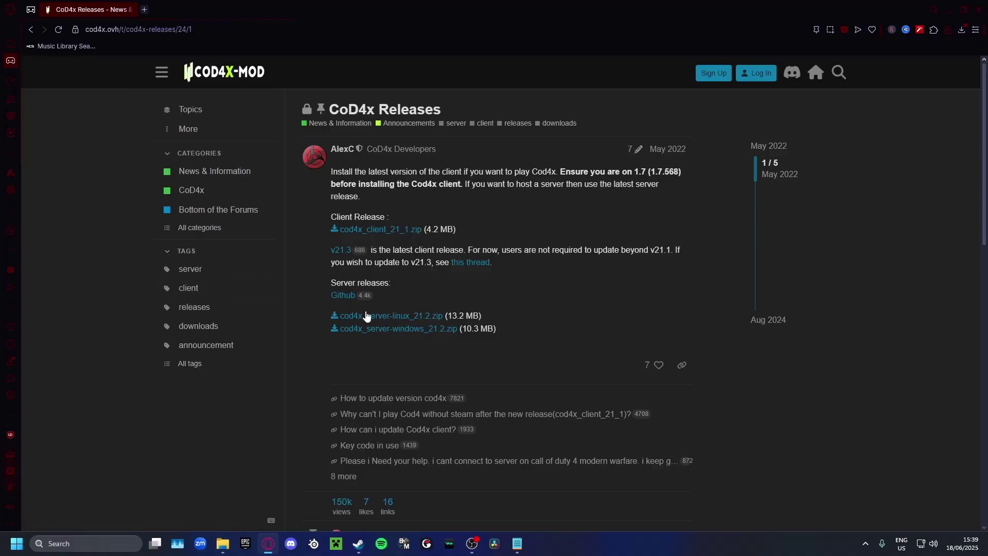
Step: Download cod4x_client_21_1.zip from the CoD4x Releases forum post
click(382, 235)
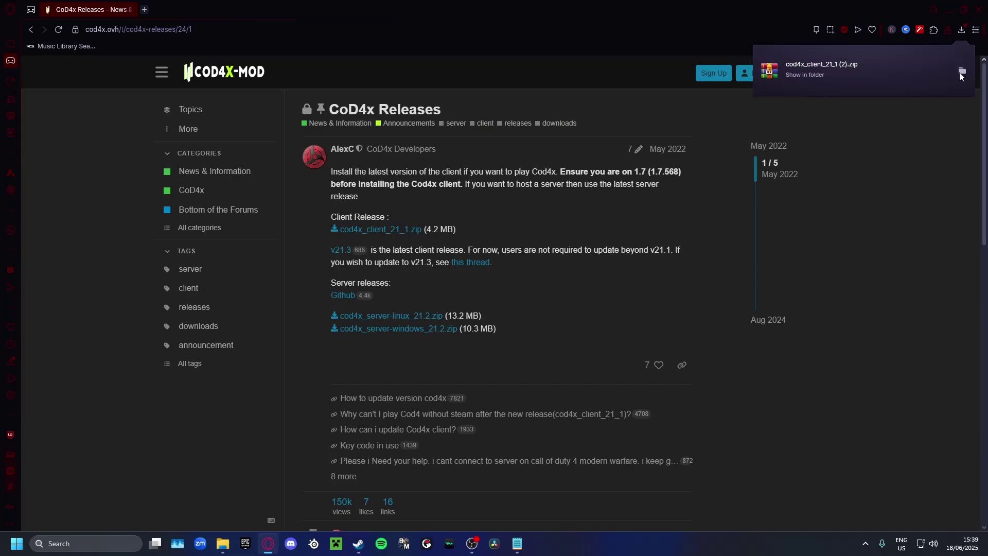
Step: Extract cod4x_client_21_1.zip with WinRAR and open its inner cod4x_client_21_1 folder
click(962, 70)
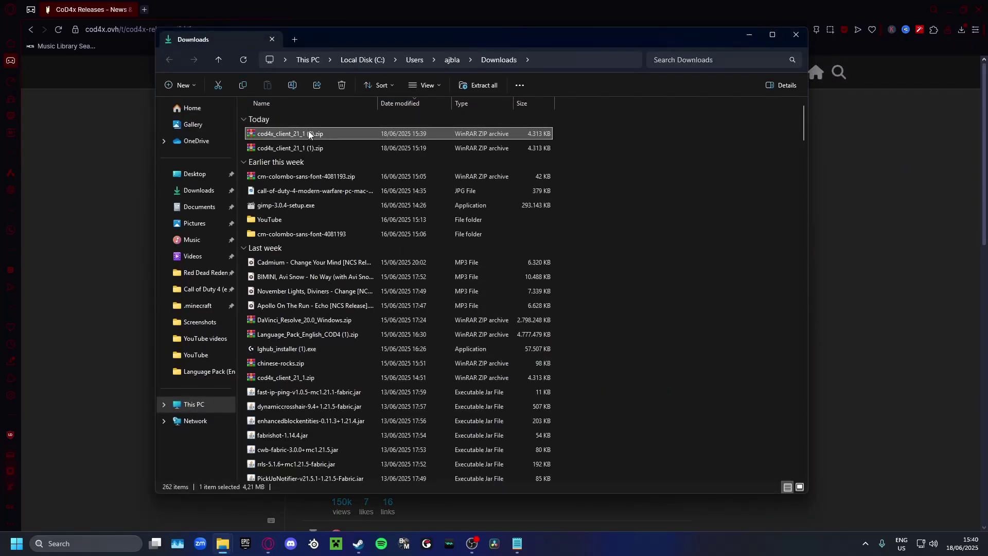
right_click(312, 135)
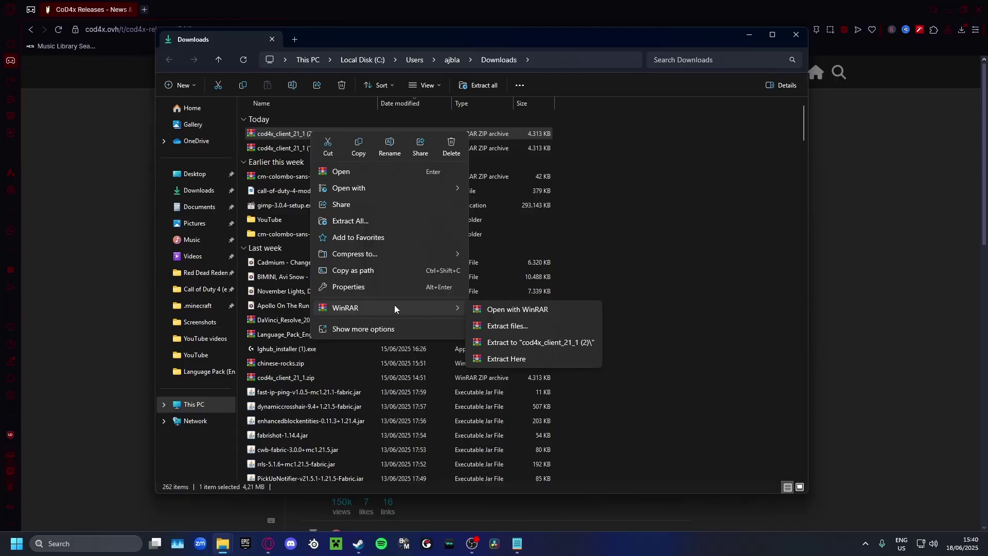
mouse_move(345, 307)
click(513, 327)
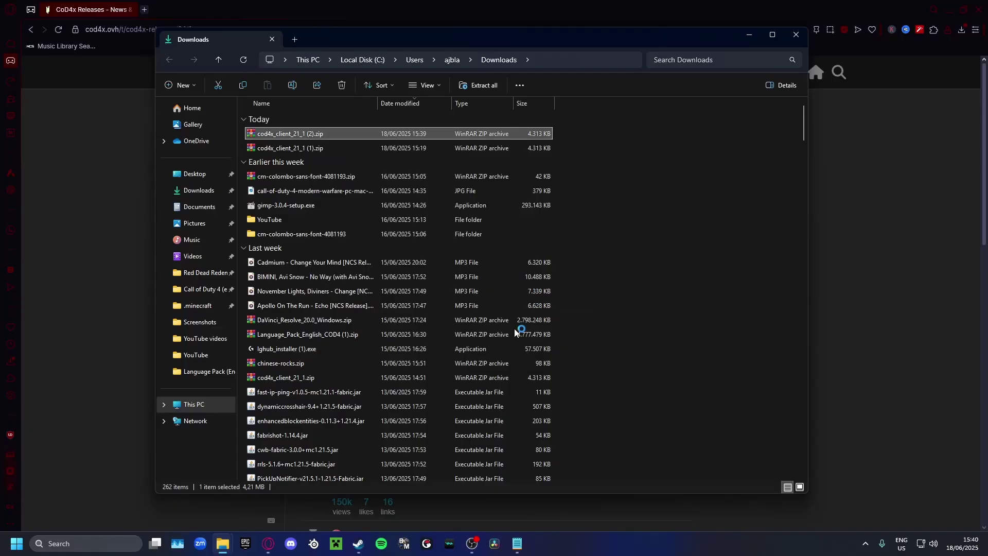
click(524, 390)
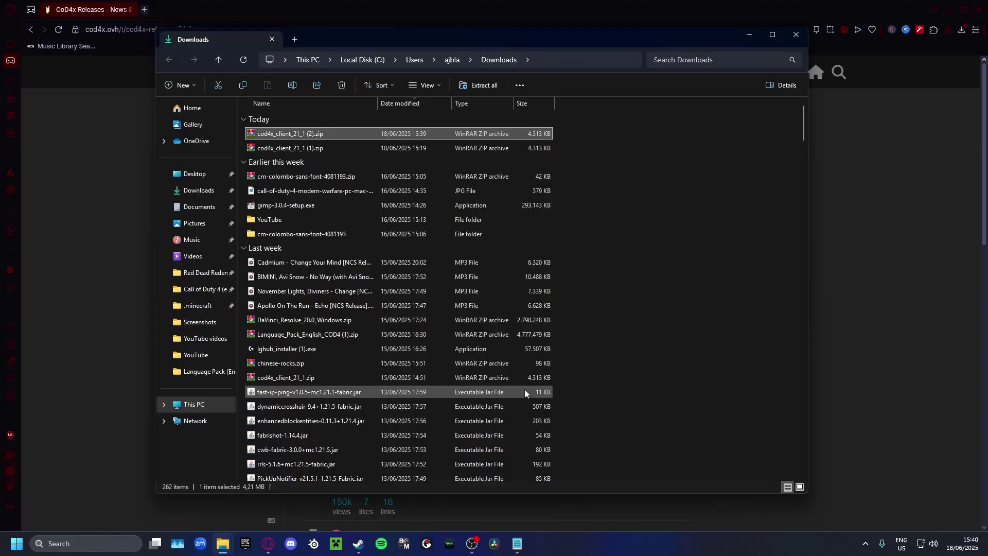
double_click(298, 161)
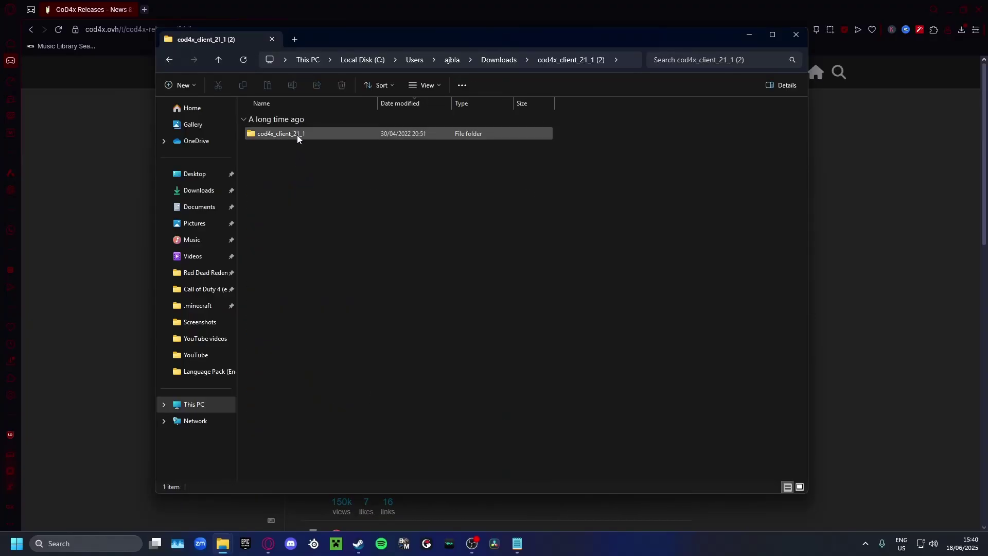
double_click(297, 135)
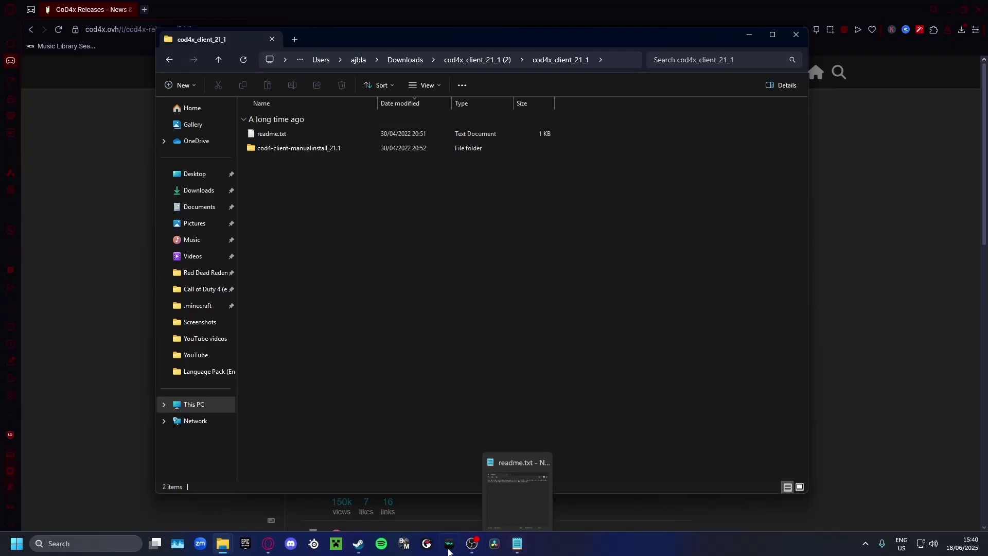
Step: Browse Call of Duty 4's local install files from the Steam library
click(359, 545)
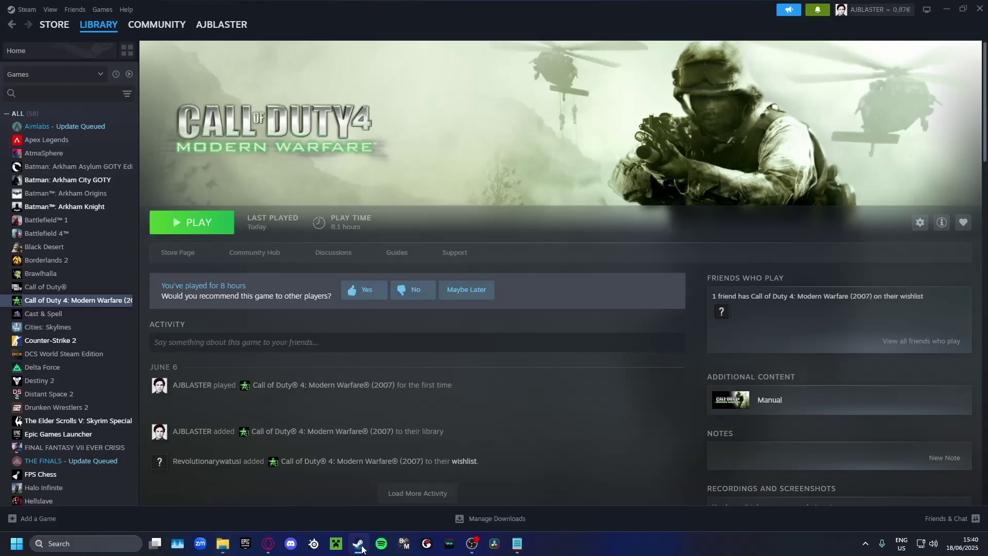
right_click(79, 298)
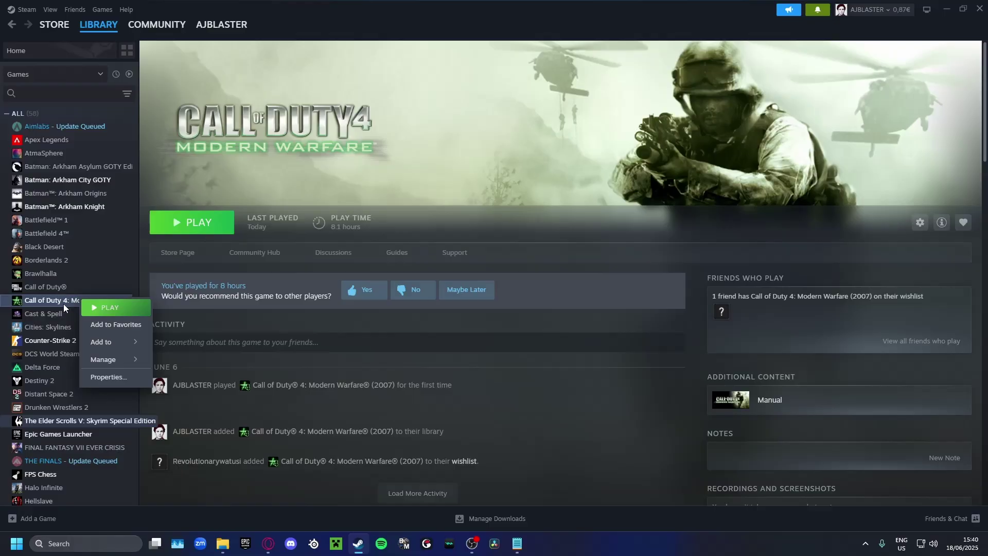
mouse_move(104, 359)
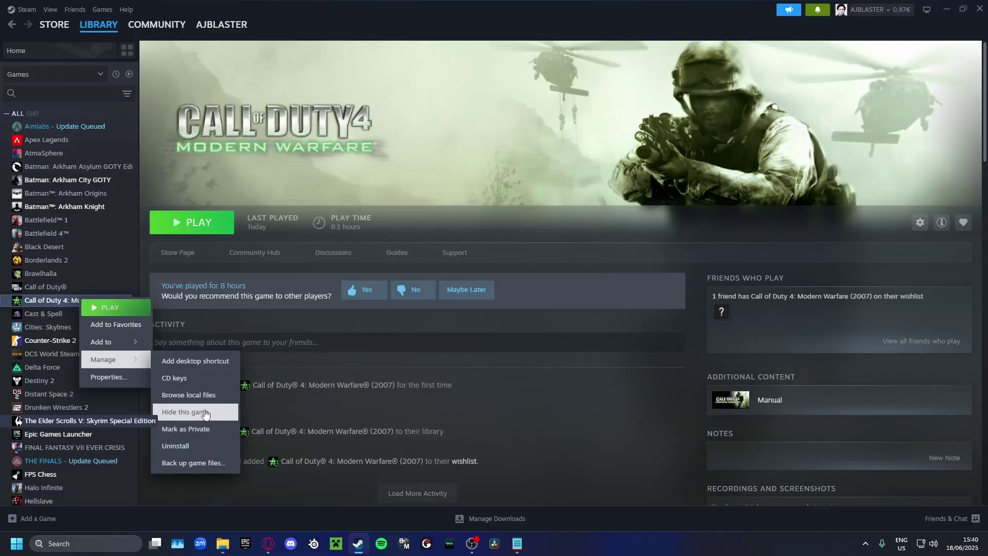
click(205, 398)
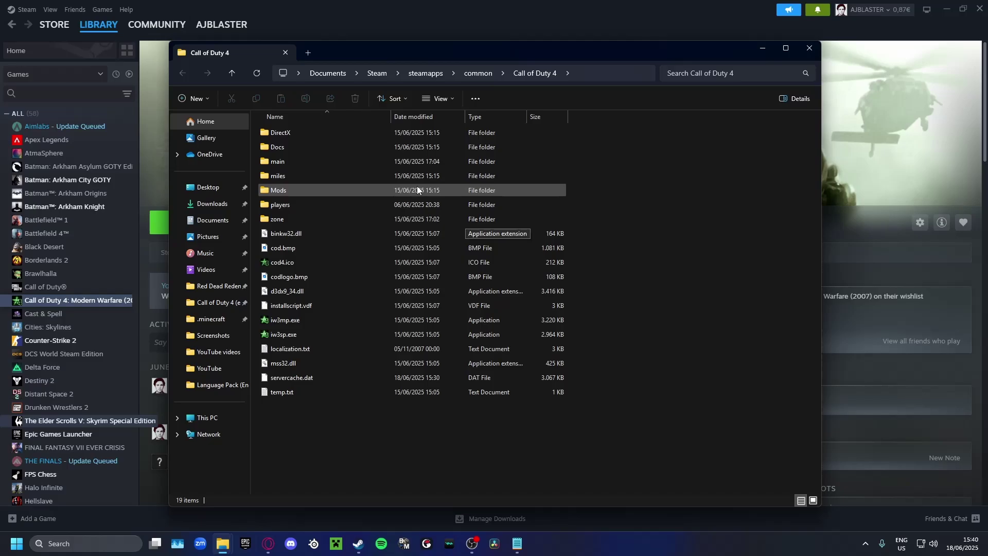
Step: Open the Mods folder, read the client readme.txt in Notepad, and arrange the windows
double_click(354, 189)
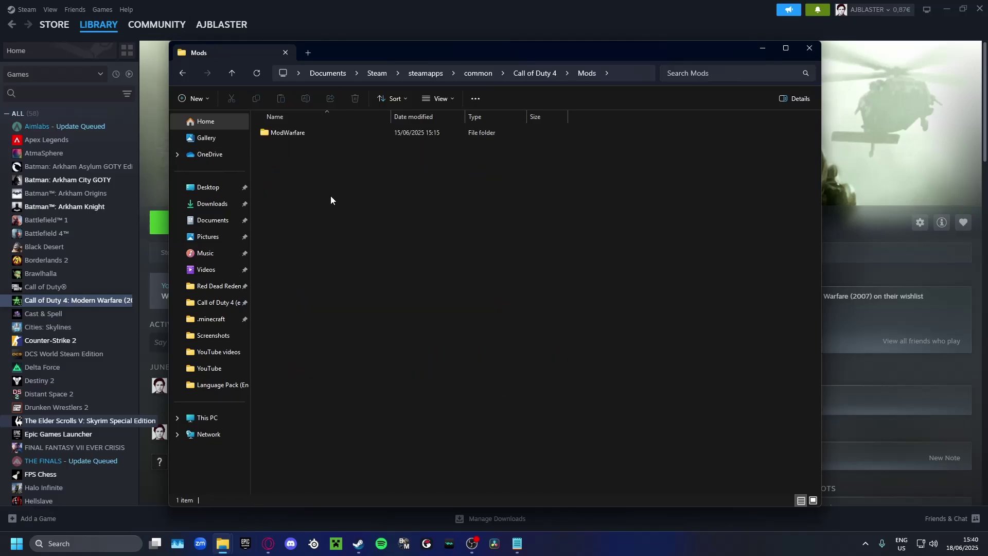
mouse_move(222, 543)
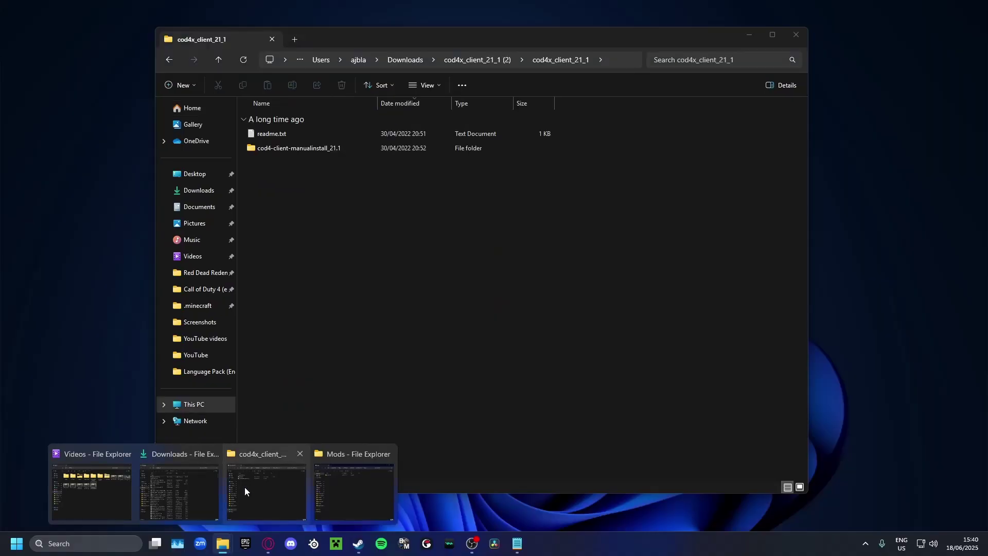
click(245, 488)
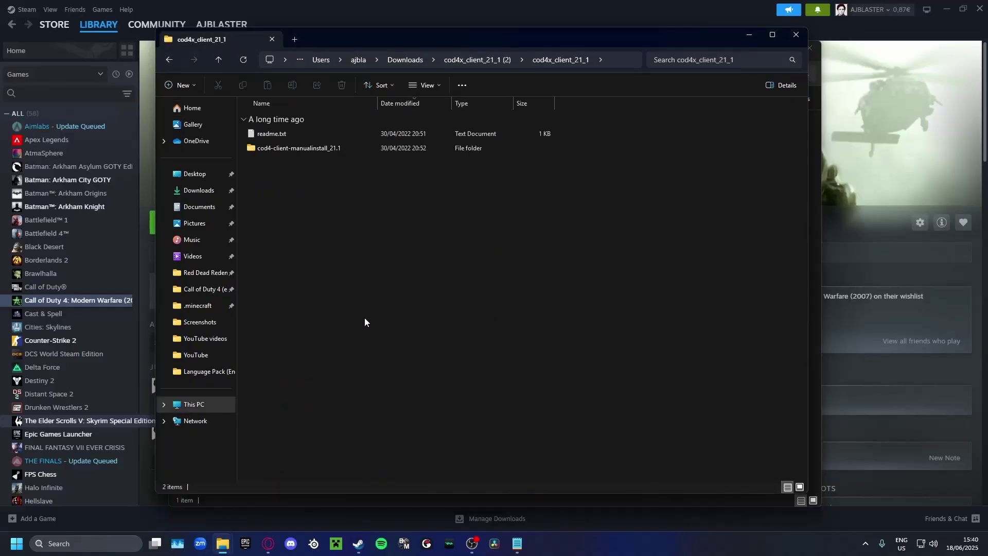
click(518, 545)
click(443, 371)
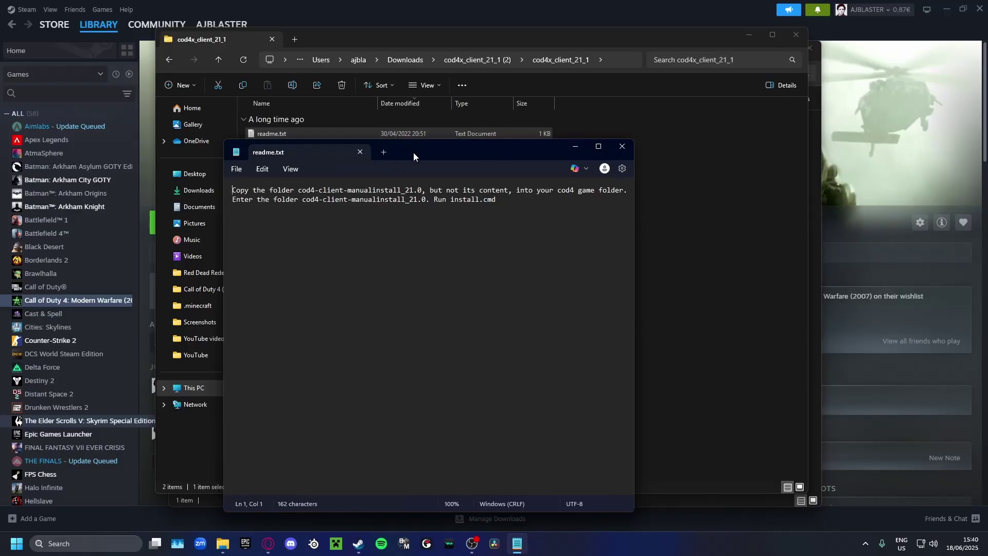
drag(414, 153, 382, 229)
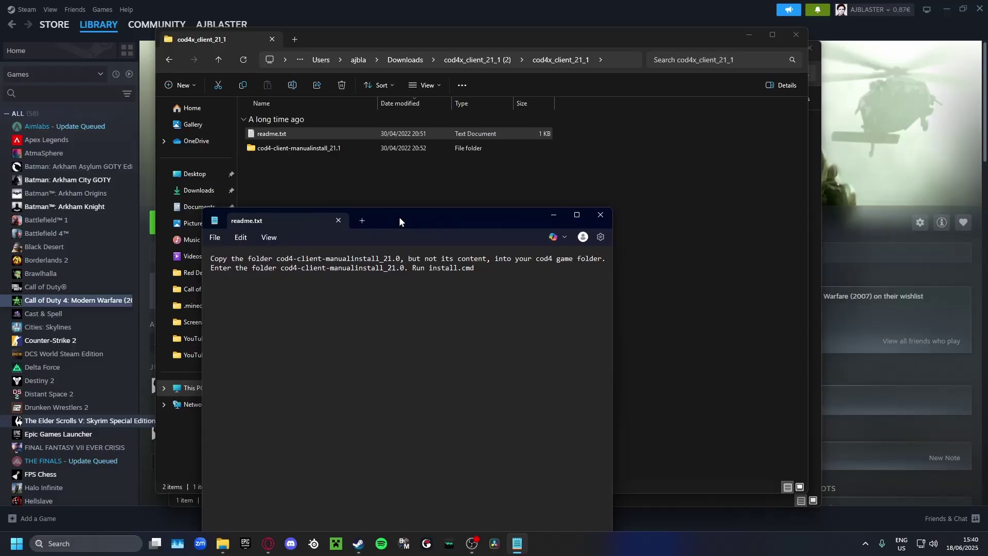
drag(390, 226, 483, 227)
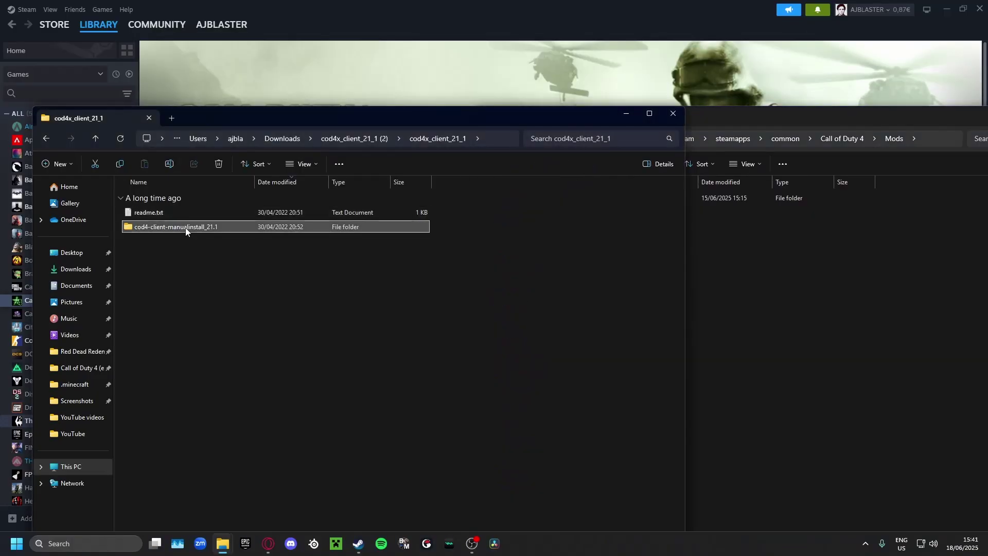
Step: Move cod4-client-manualinstall_21.1 into Mods and run its install.cmd
mouse_move(185, 230)
mouse_down()
mouse_move(736, 289)
mouse_move(701, 283)
mouse_up()
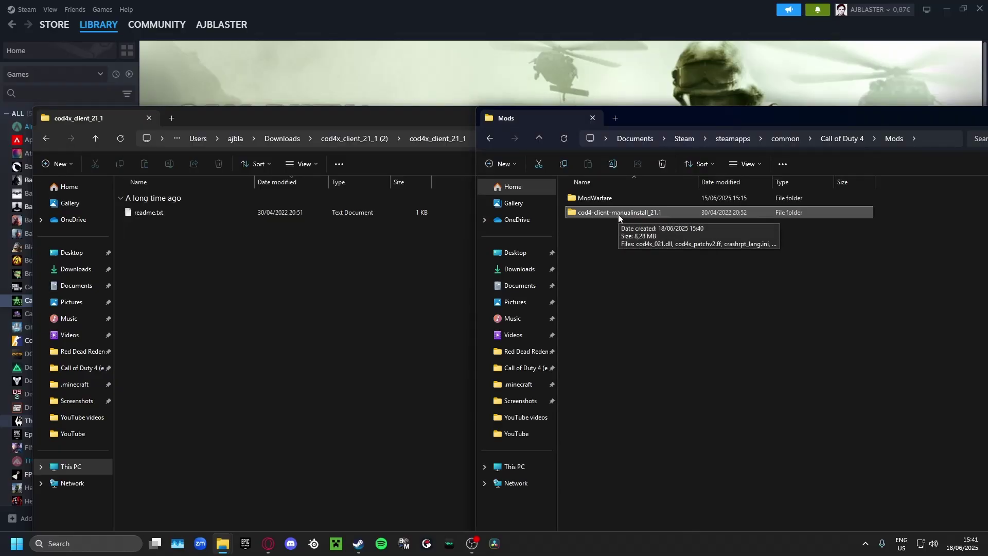
double_click(618, 215)
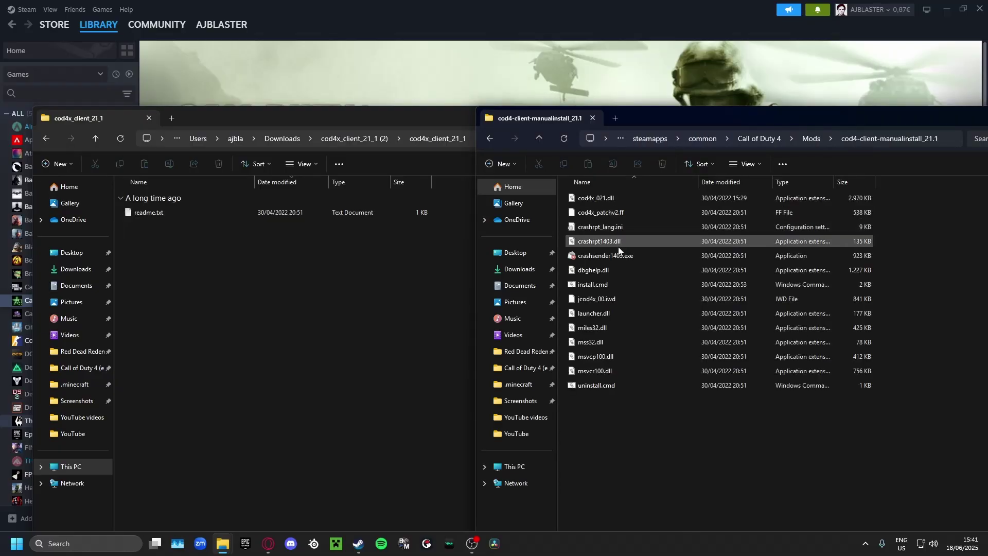
double_click(598, 283)
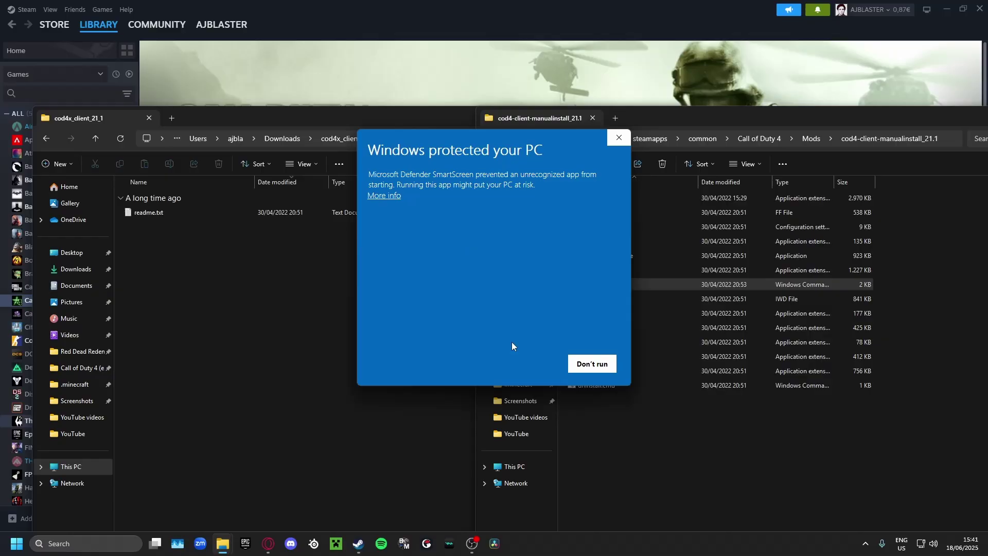
Step: Allow install.cmd past SmartScreen with Run anyway, then close the finished console
click(382, 198)
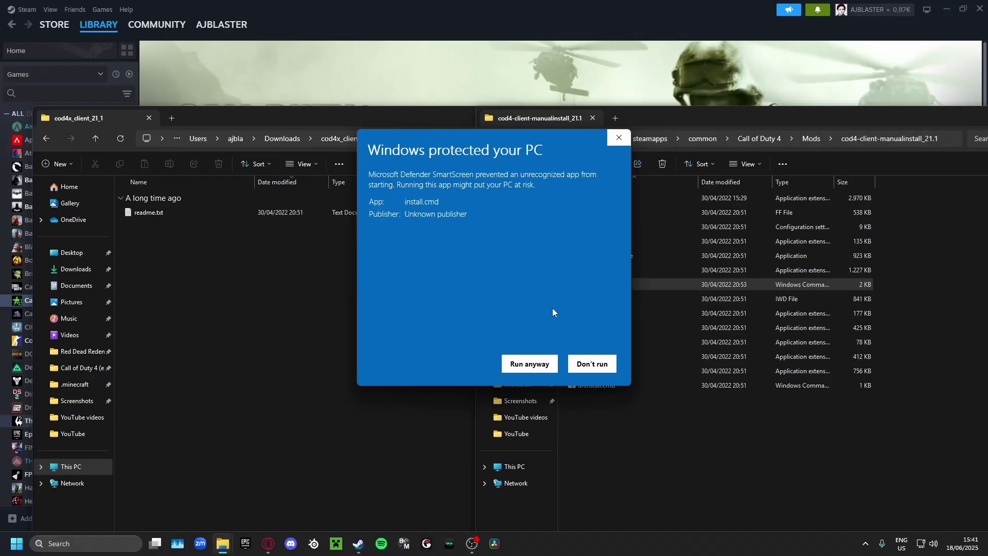
click(535, 365)
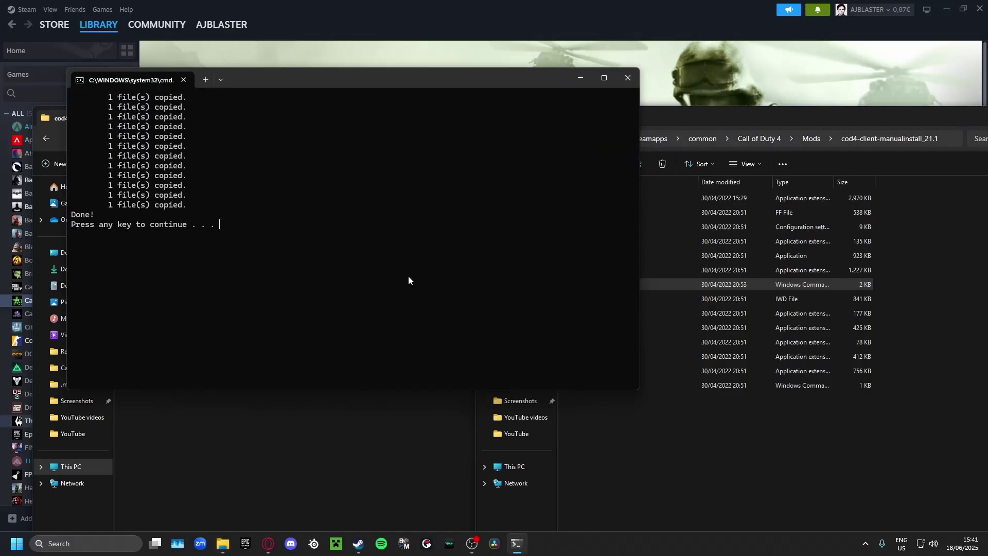
key(Return)
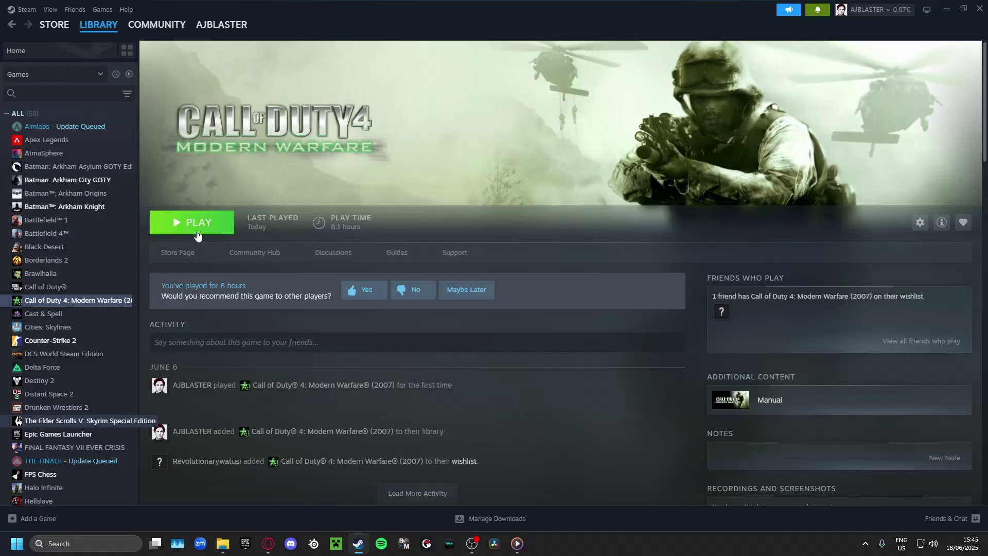
Step: Launch Call of Duty 4, acknowledge the CoD4X launcher notice, and launch again
click(200, 232)
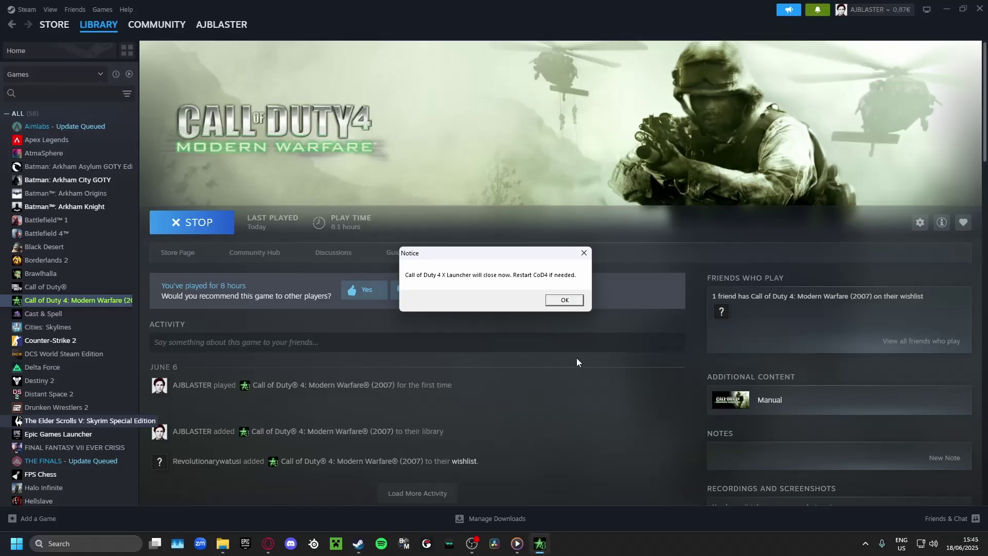
click(557, 302)
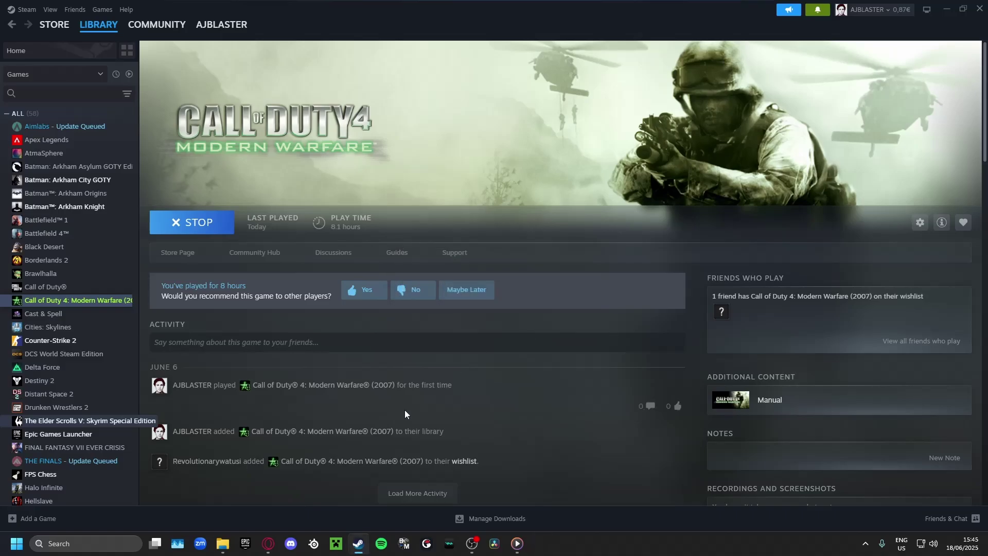
click(194, 223)
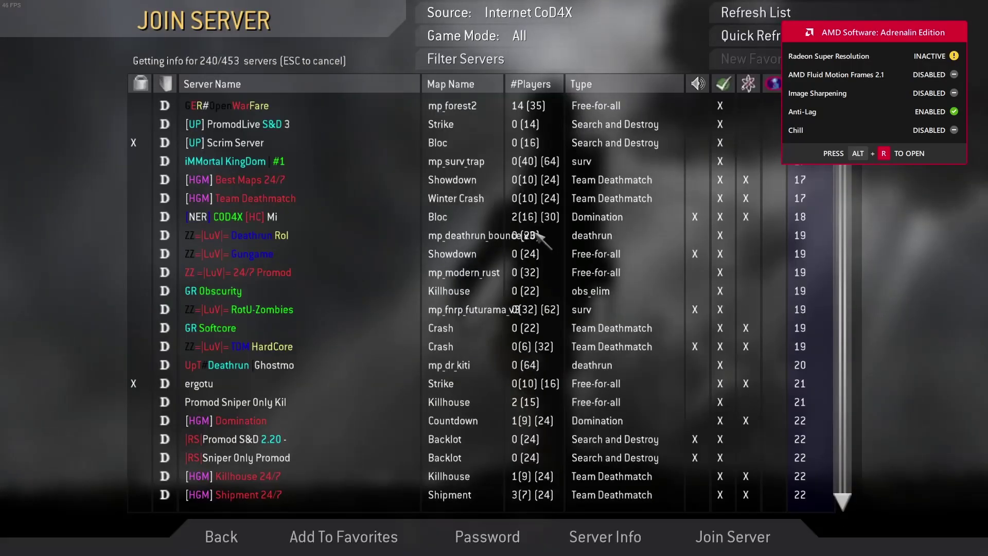
Step: Go back to the main menu, open Join Game, and join a Killhouse server
click(247, 538)
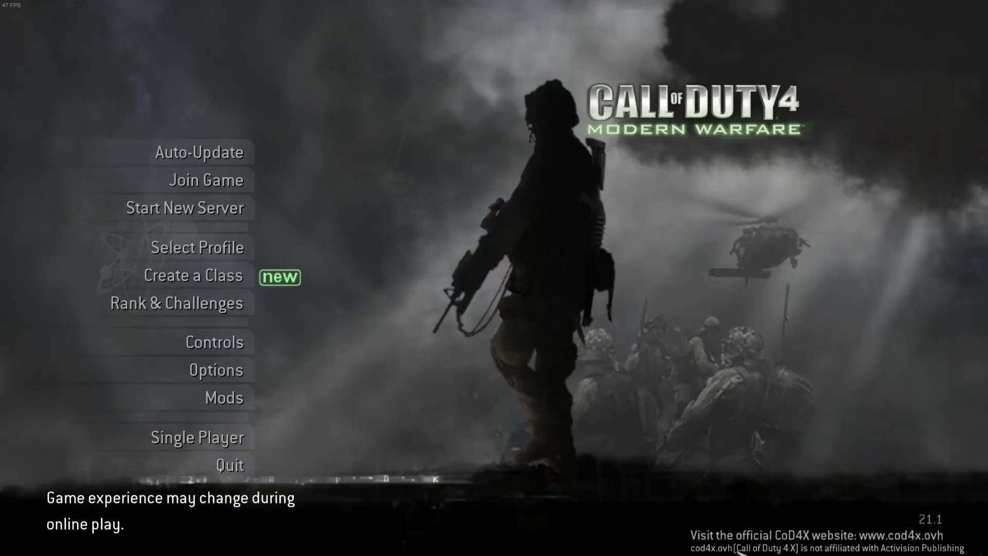
click(224, 179)
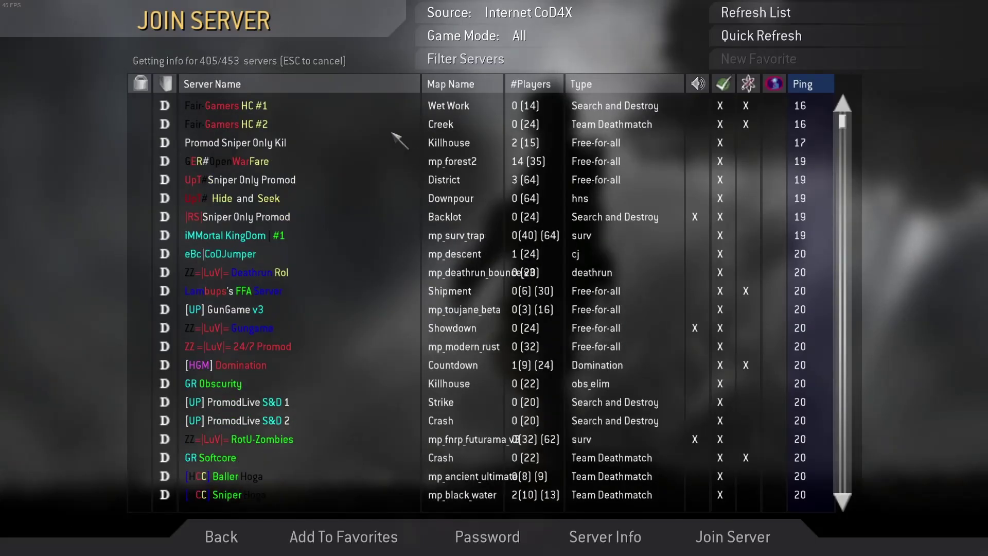
scroll(433, 308, down, 15)
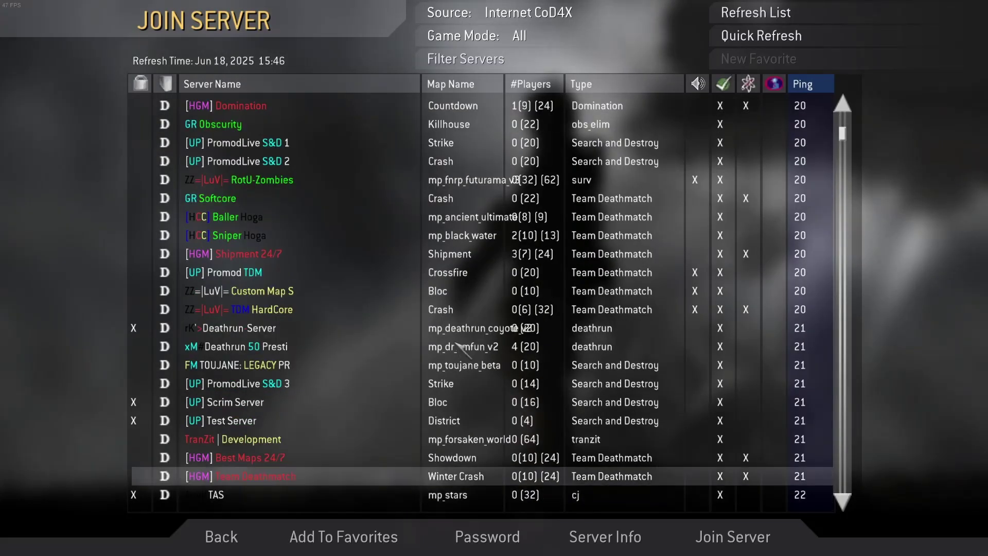
scroll(460, 345, up, 5)
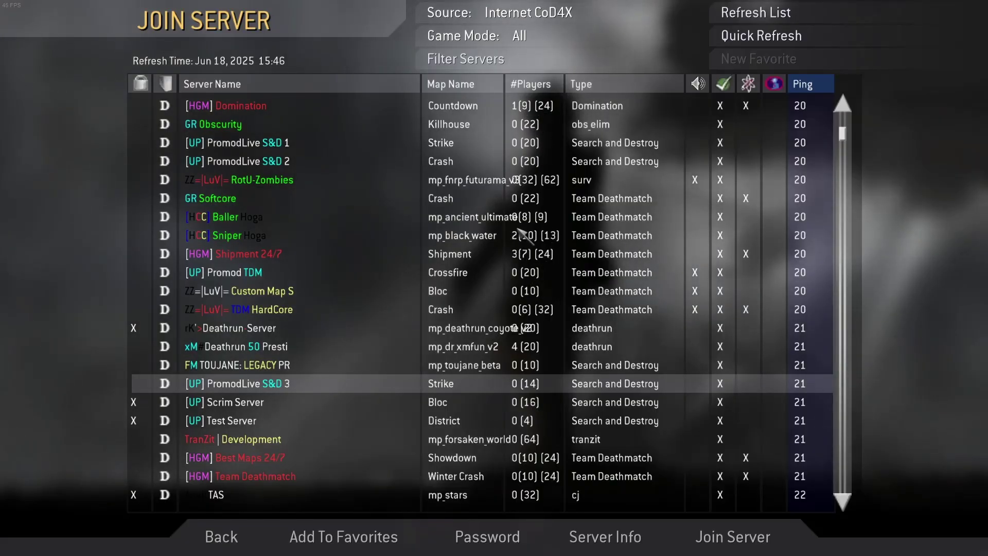
scroll(533, 309, down, 2)
scroll(517, 369, down, 5)
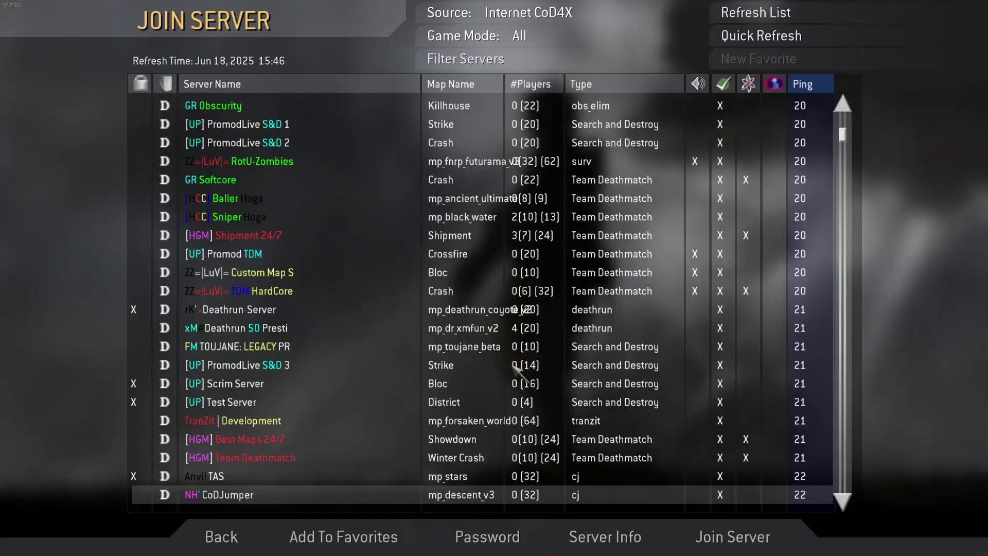
scroll(516, 369, down, 6)
scroll(516, 369, down, 5)
double_click(516, 369)
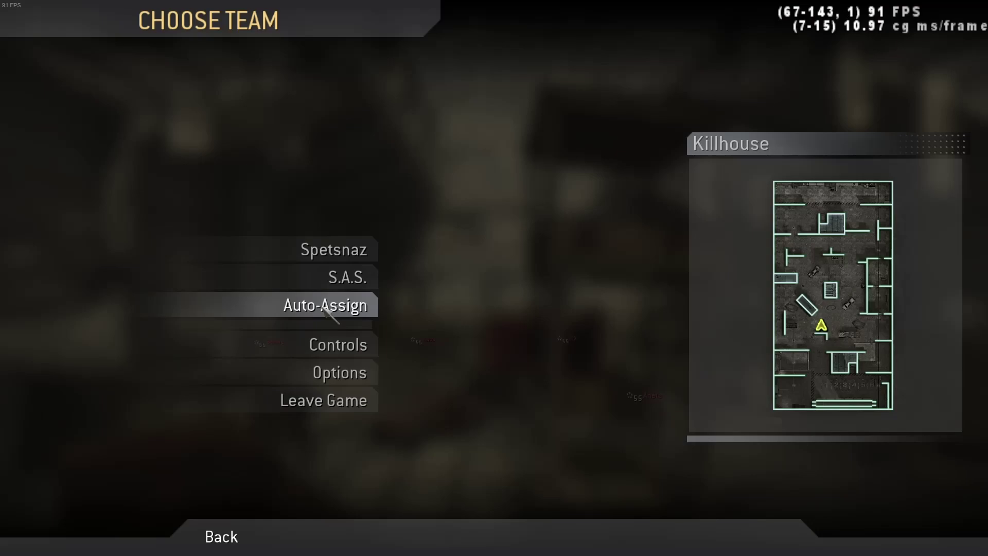
Step: Auto-assign a team, spawn as Sniper, scope around Killhouse, and shoot an enemy with the pistol
click(330, 308)
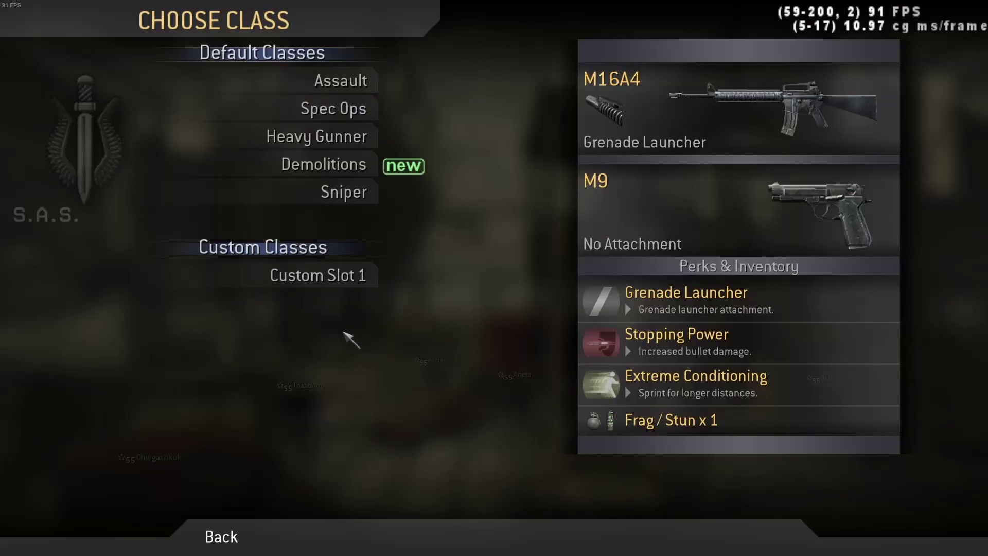
click(340, 192)
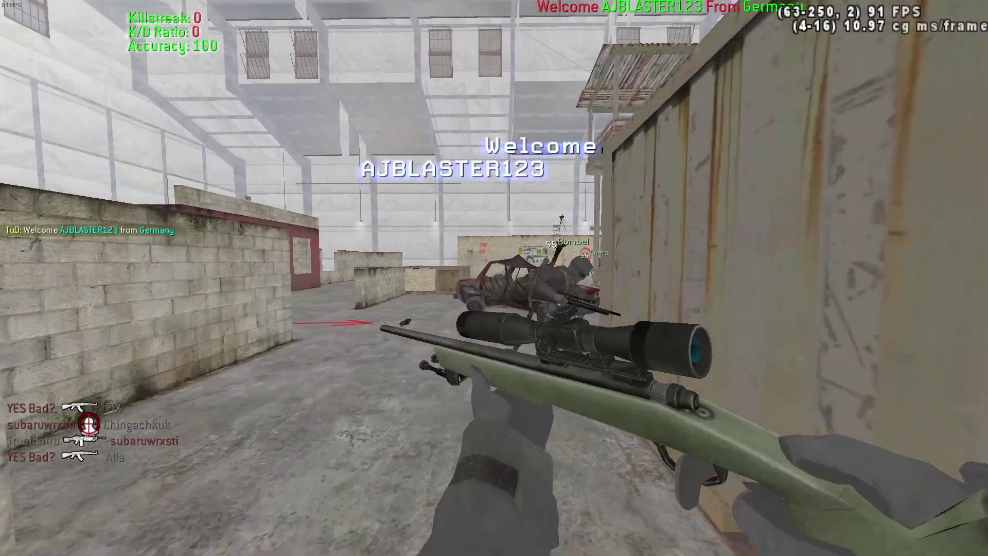
right_click(494, 279)
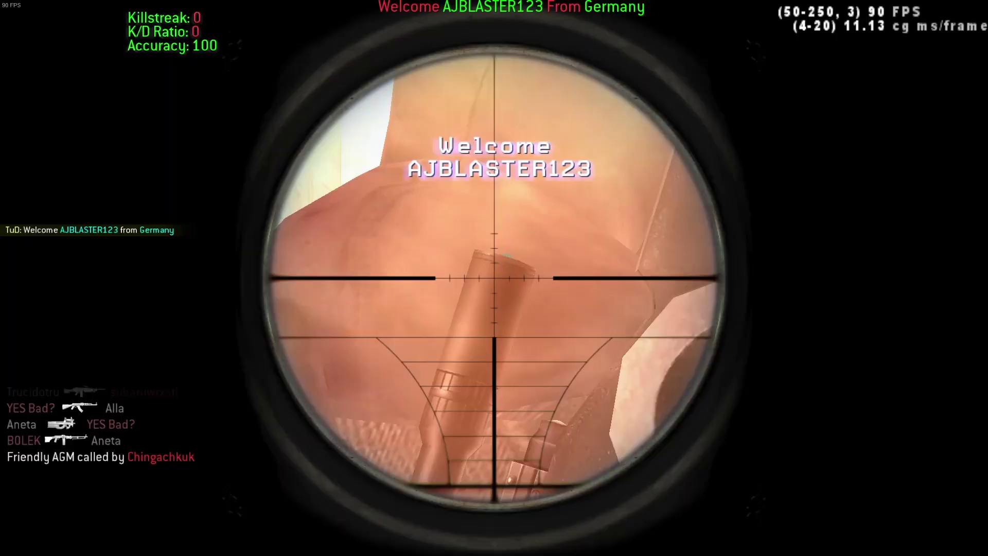
right_click(494, 278)
right_click(494, 277)
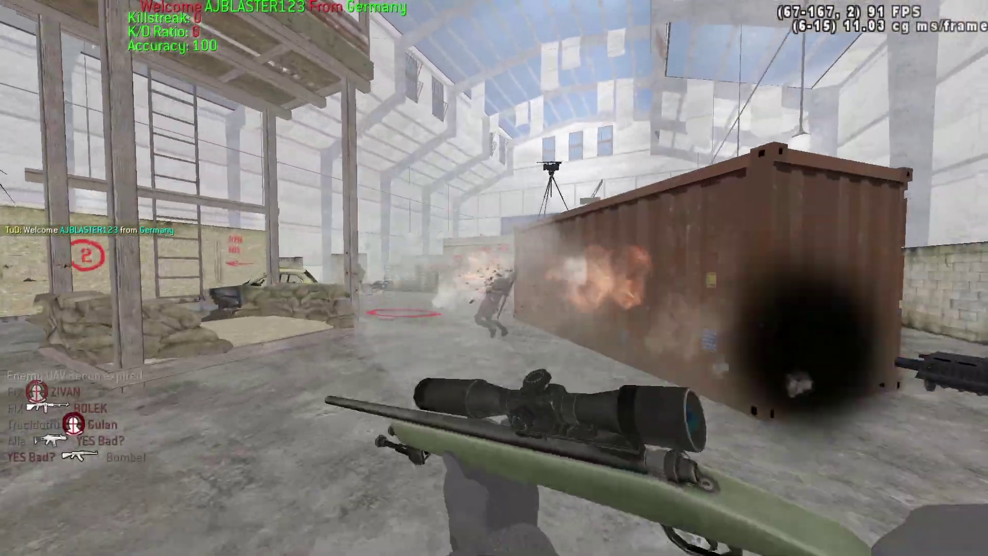
right_click(494, 278)
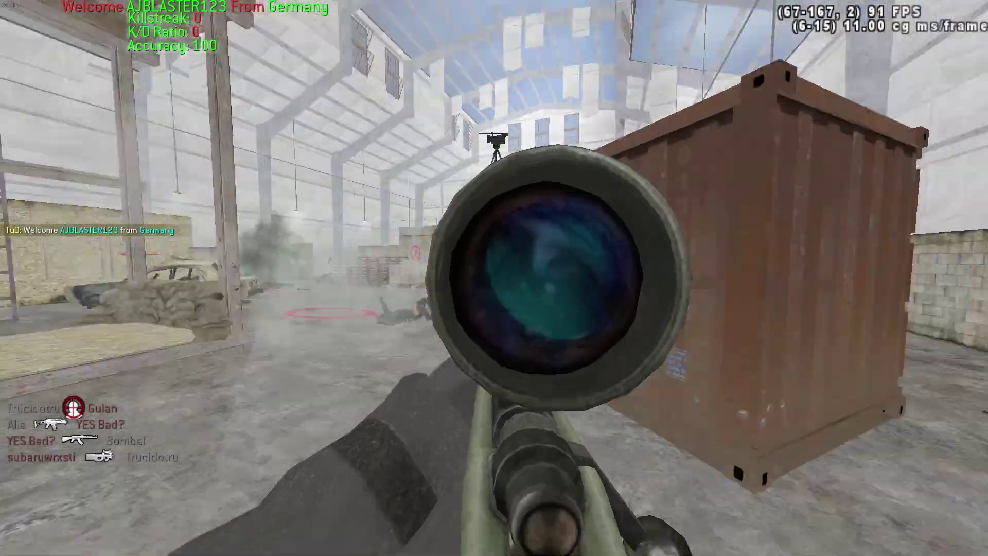
right_click(494, 278)
key(1)
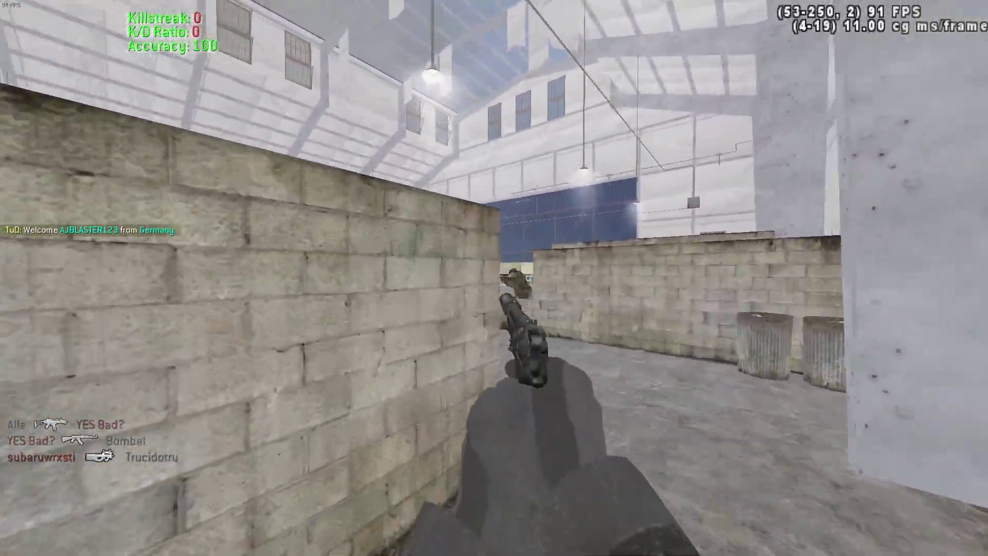
click(494, 278)
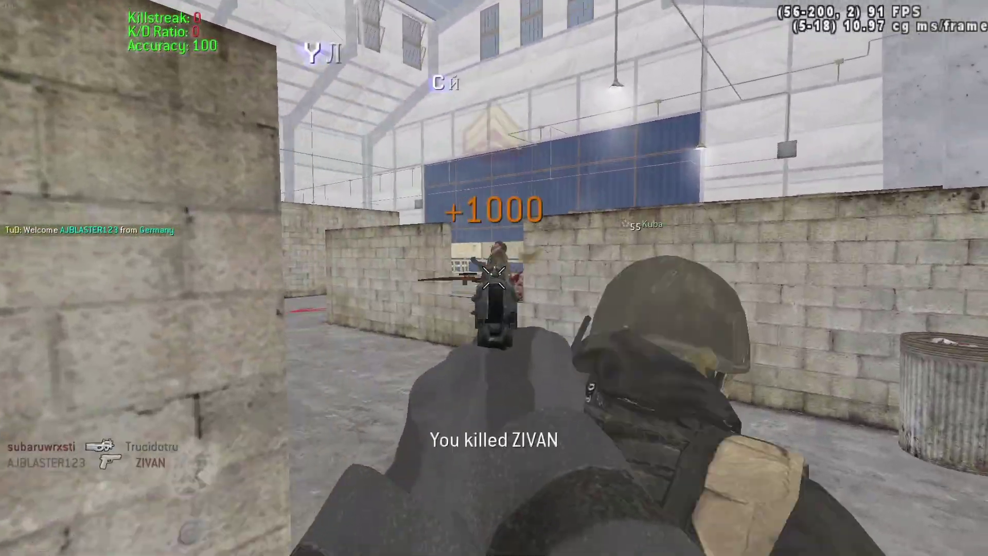